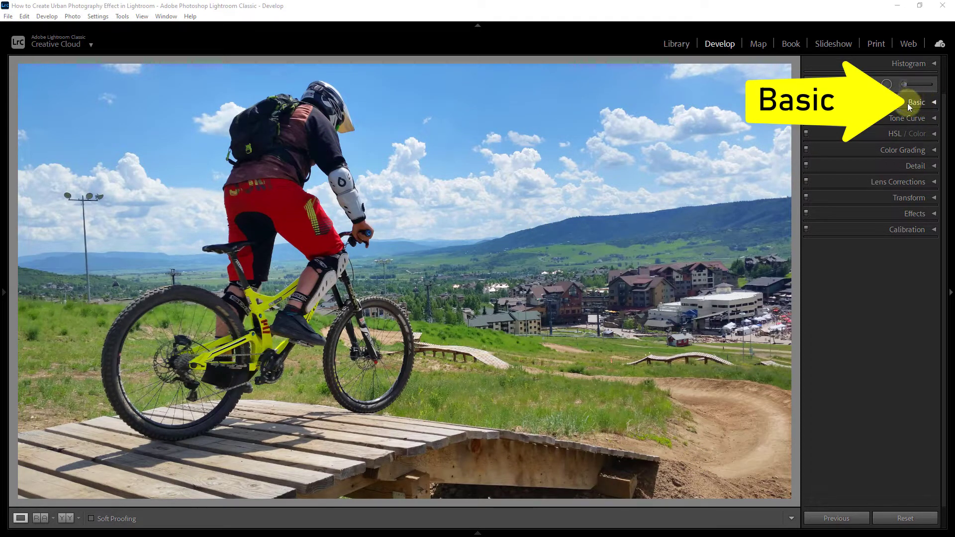
Step: In the Basic adjustments, set Highlights to +30, Shadows to +12, Whites to +25, Blacks to −25 and Clarity to +60
{"action": "left_click", "coordinate": [935, 102]}
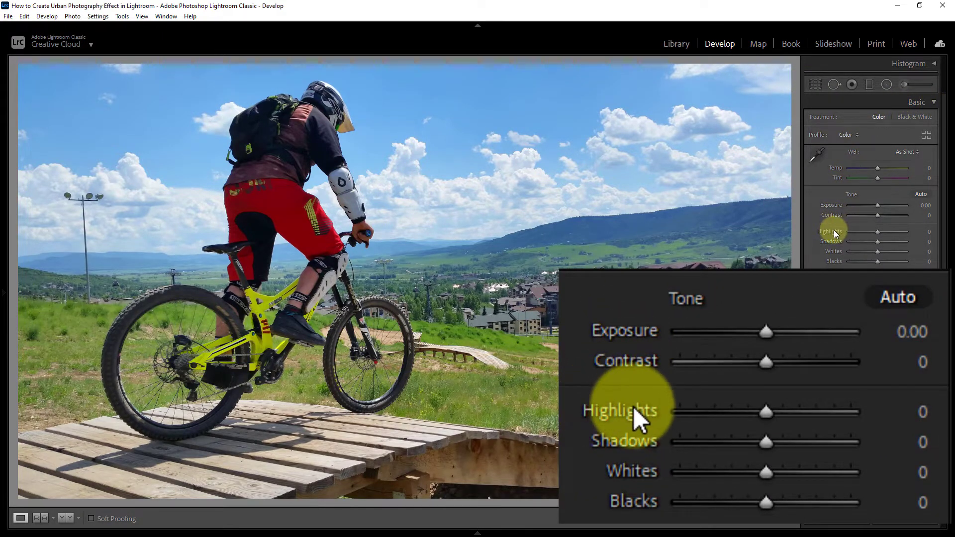
{"action": "left_click", "coordinate": [878, 233]}
{"action": "left_click_drag", "start_coordinate": [878, 234], "coordinate": [886, 234]}
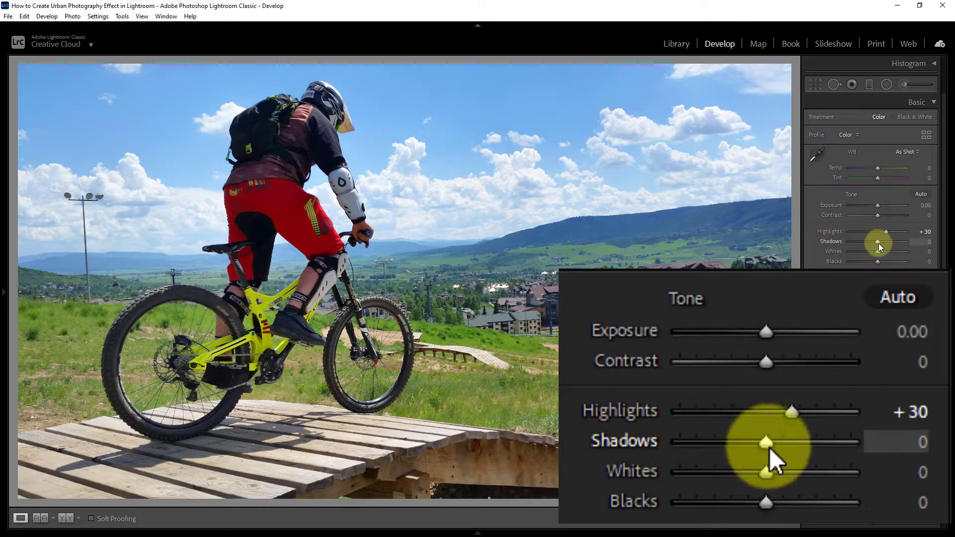
{"action": "left_click_drag", "start_coordinate": [878, 242], "coordinate": [881, 242]}
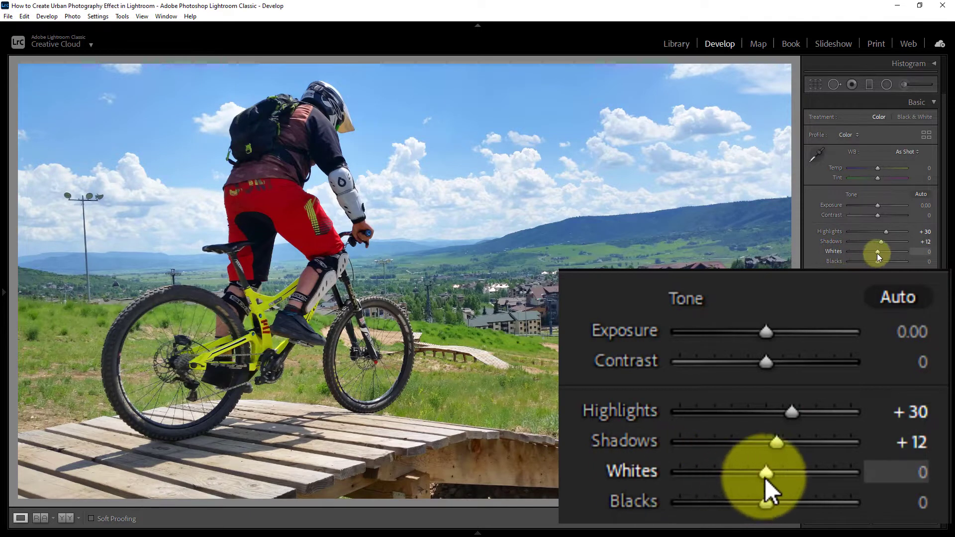
{"action": "left_click_drag", "start_coordinate": [876, 252], "coordinate": [885, 252]}
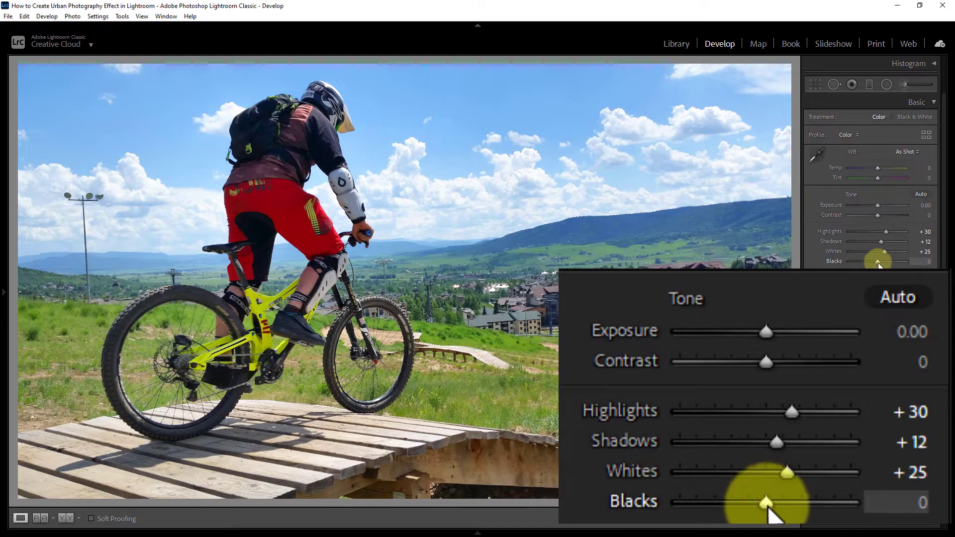
{"action": "left_click_drag", "start_coordinate": [878, 262], "coordinate": [872, 265]}
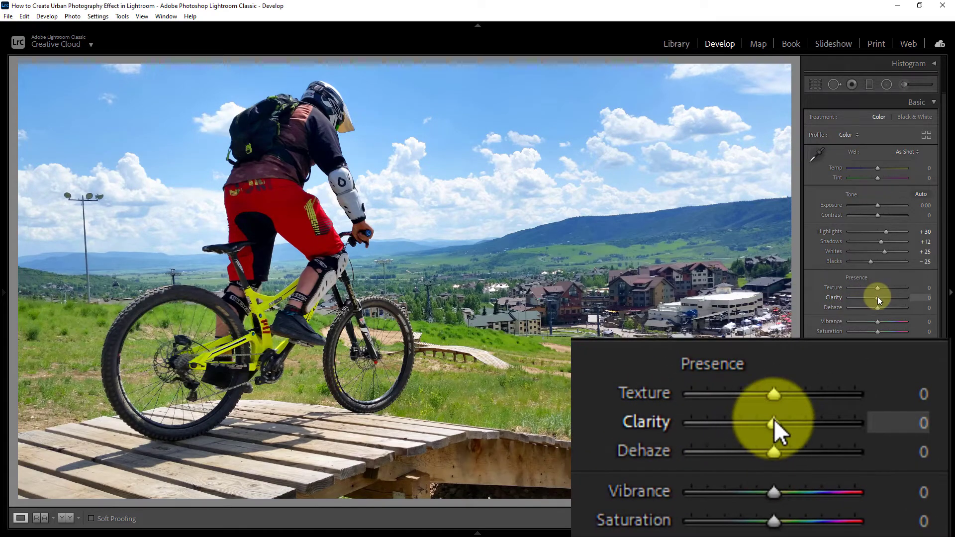
{"action": "left_click_drag", "start_coordinate": [878, 300], "coordinate": [894, 299]}
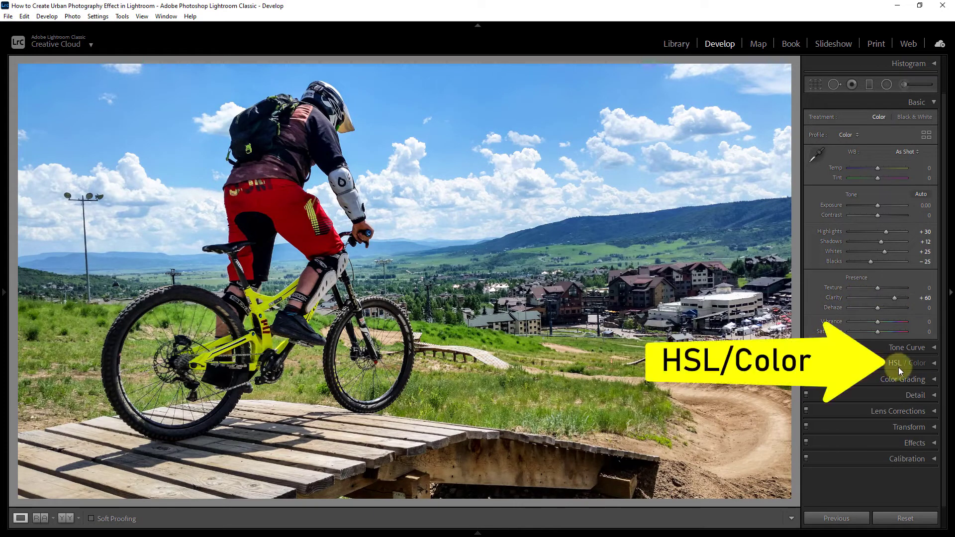
Step: Shift the HSL hues, setting Red to −47, Orange to +22 and Yellow to −22
{"action": "left_click", "coordinate": [934, 363]}
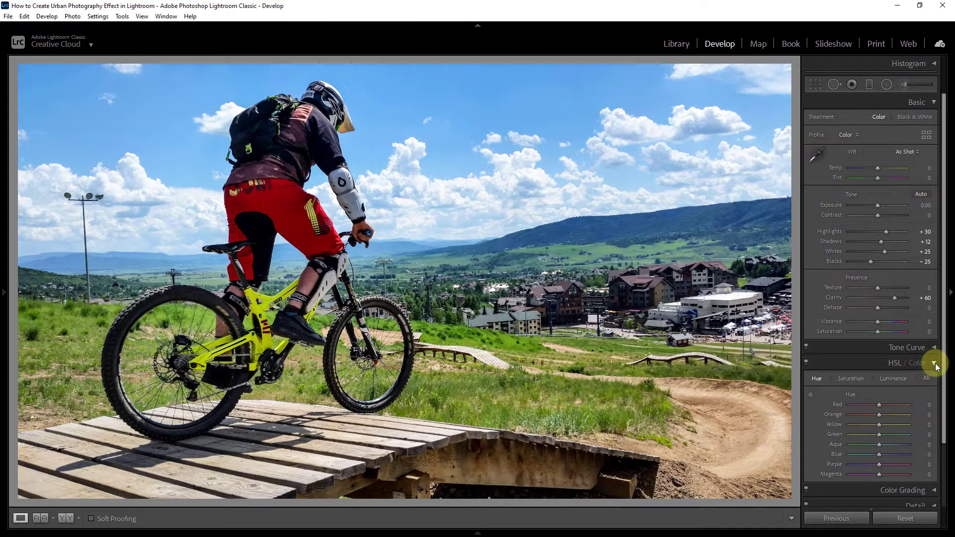
{"action": "left_click_drag", "start_coordinate": [941, 356], "coordinate": [943, 442]}
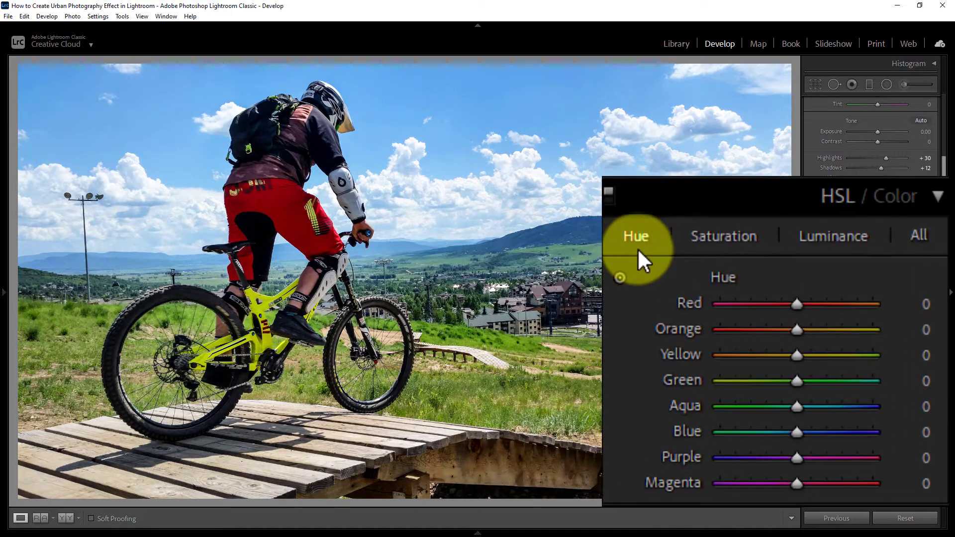
{"action": "left_click", "coordinate": [635, 234]}
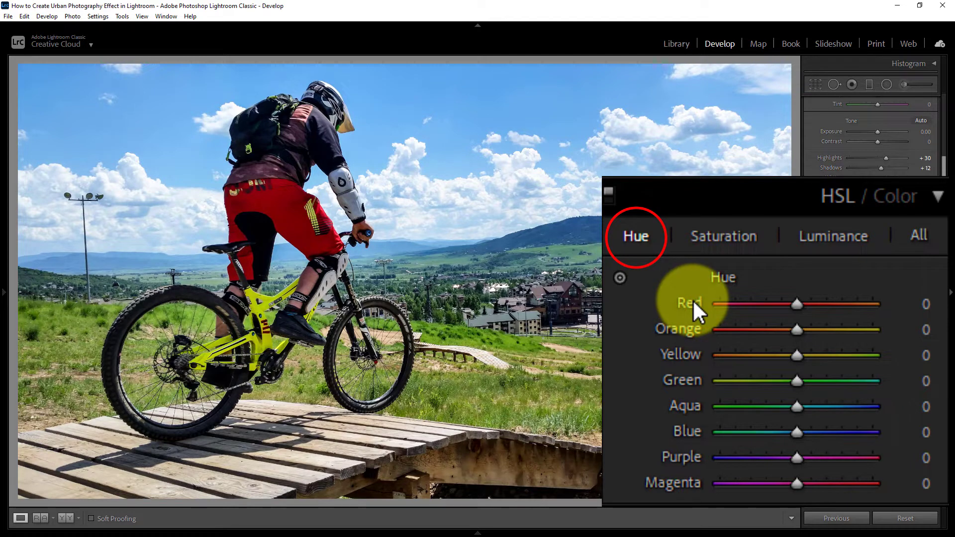
{"action": "left_click", "coordinate": [796, 304]}
{"action": "left_click_drag", "start_coordinate": [797, 305], "coordinate": [760, 304]}
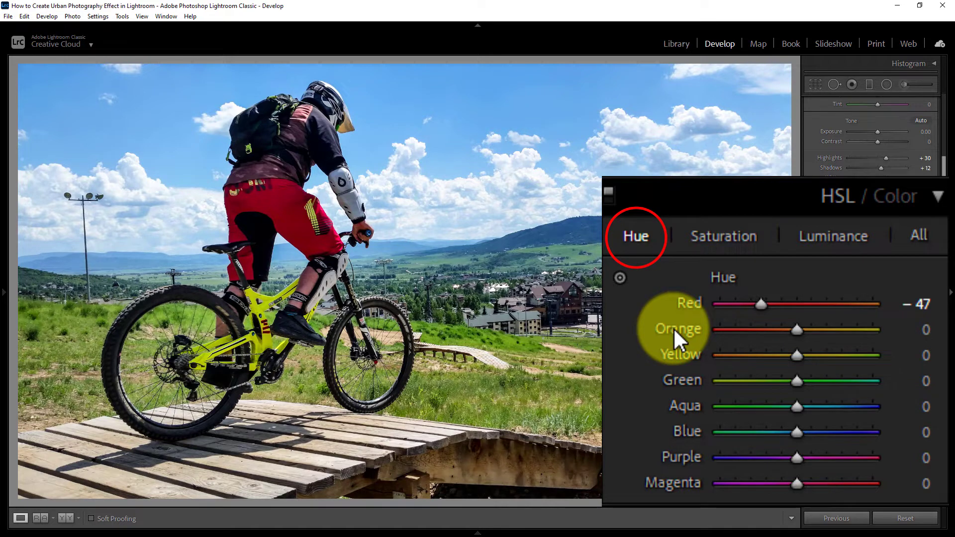
{"action": "left_click_drag", "start_coordinate": [794, 330], "coordinate": [810, 329]}
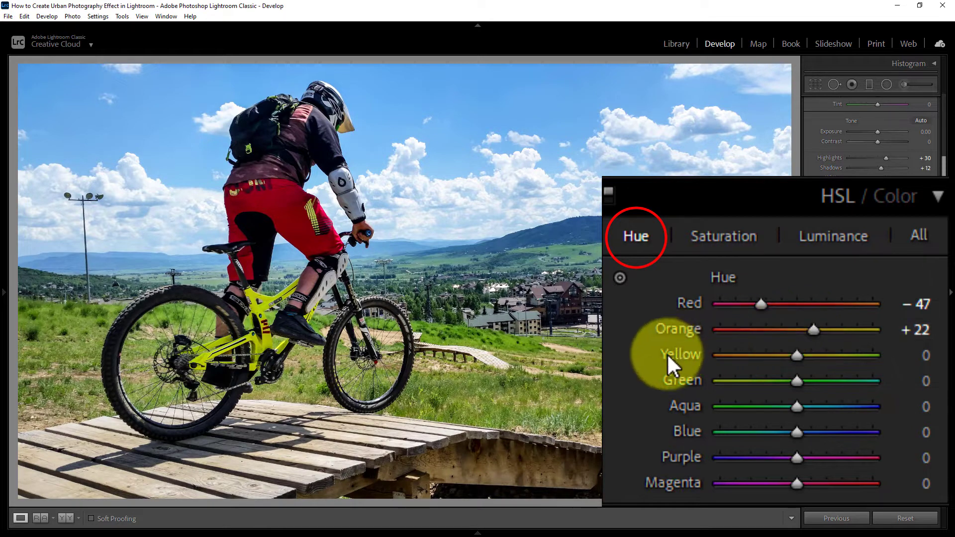
{"action": "left_click", "coordinate": [797, 355]}
{"action": "left_click_drag", "start_coordinate": [794, 356], "coordinate": [781, 357]}
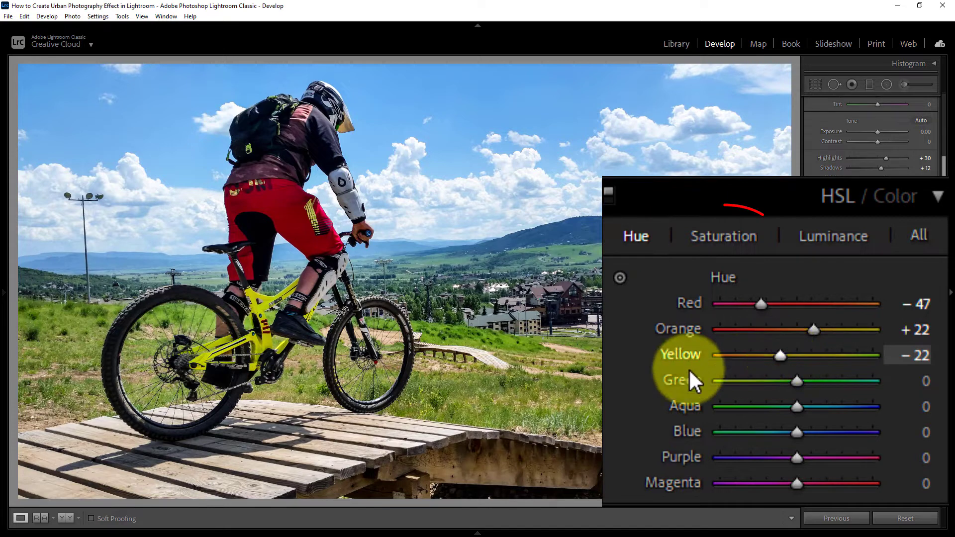
Step: Set the HSL saturation to Red −30, Orange −40, Yellow +20, Green −70, Aqua −30, Blue −88, Purple −95 and Magenta −95
{"action": "left_click", "coordinate": [731, 231]}
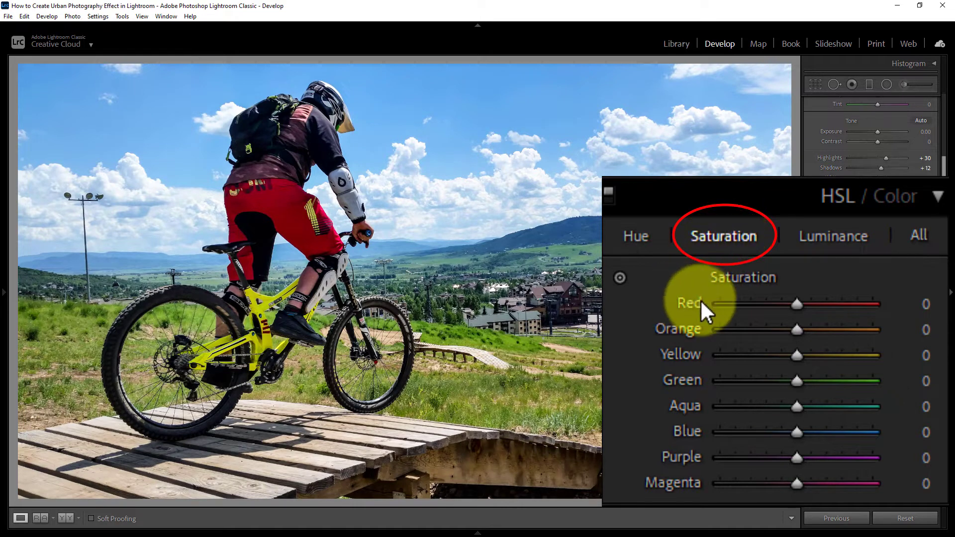
{"action": "left_click", "coordinate": [797, 304]}
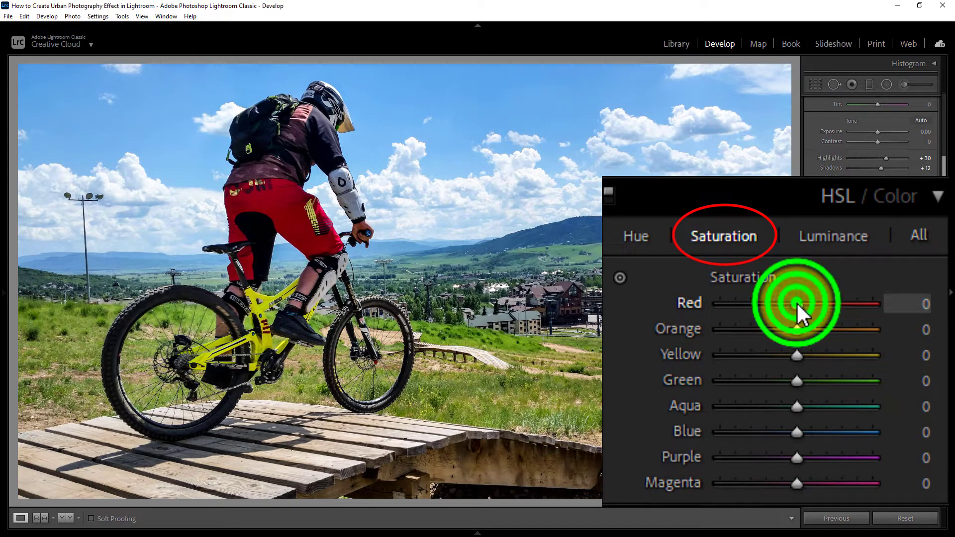
{"action": "left_click_drag", "start_coordinate": [796, 303], "coordinate": [774, 300]}
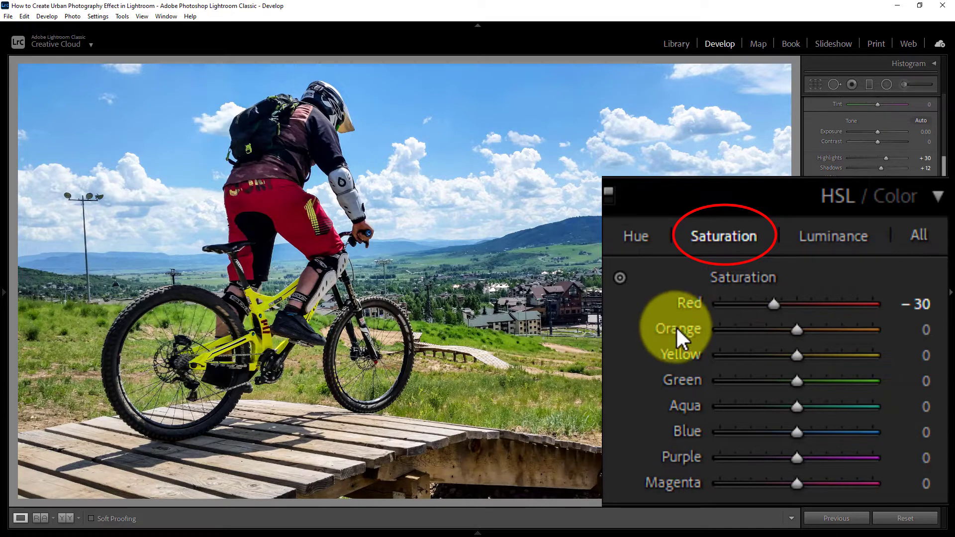
{"action": "left_click_drag", "start_coordinate": [795, 329], "coordinate": [765, 329]}
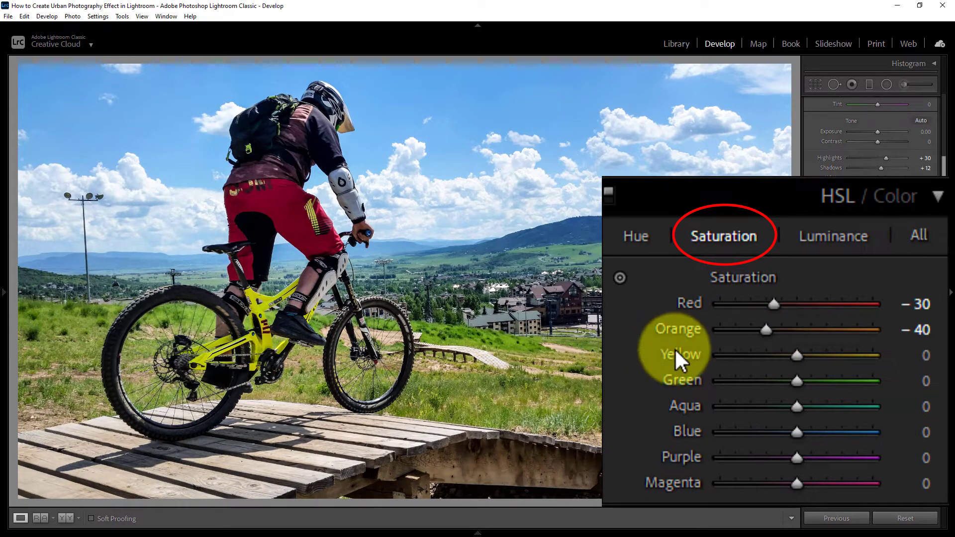
{"action": "left_click_drag", "start_coordinate": [798, 356], "coordinate": [813, 359]}
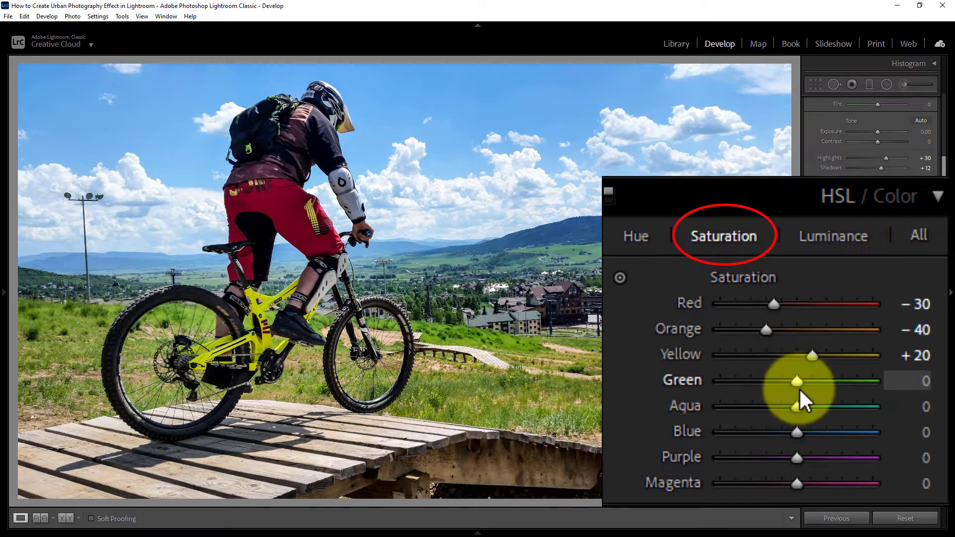
{"action": "left_click_drag", "start_coordinate": [794, 381], "coordinate": [743, 379]}
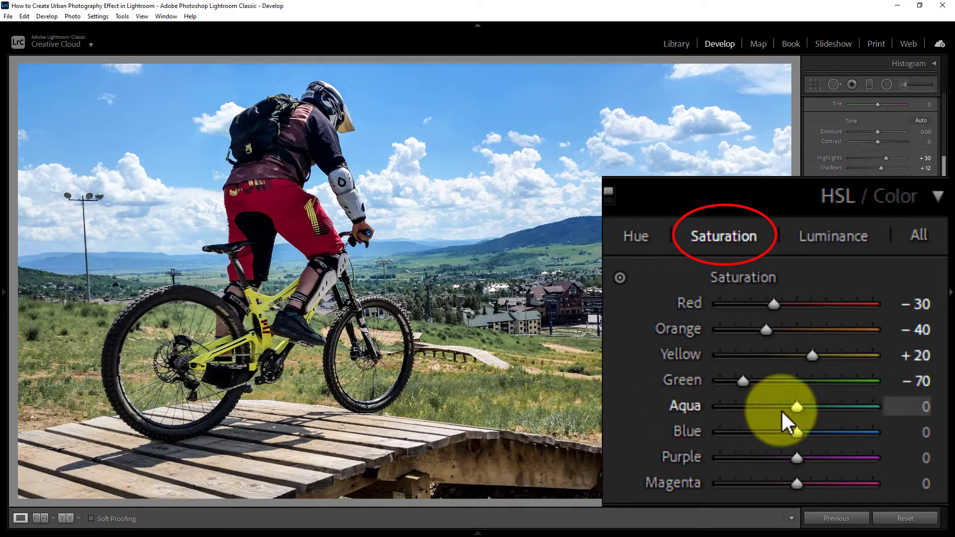
{"action": "left_click_drag", "start_coordinate": [794, 401], "coordinate": [771, 401]}
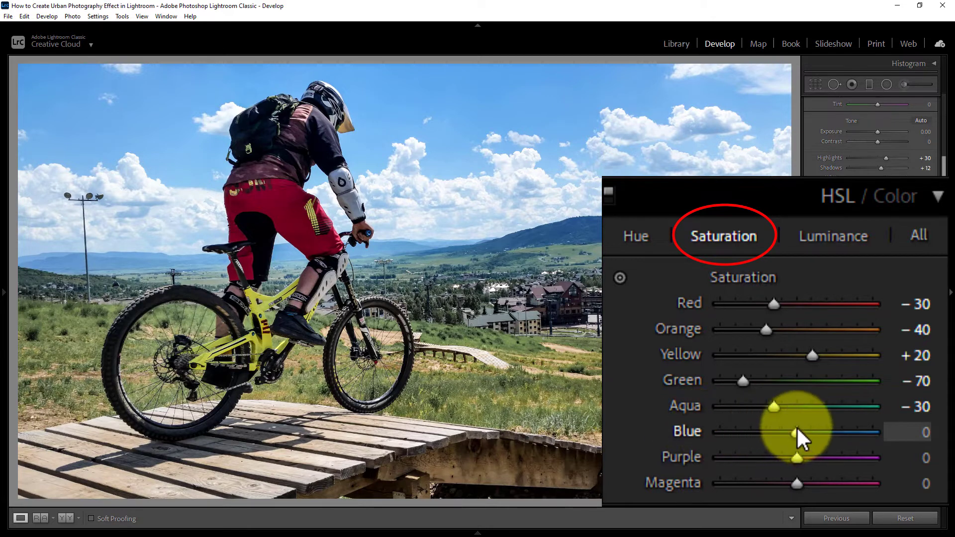
{"action": "left_click_drag", "start_coordinate": [796, 434], "coordinate": [728, 432]}
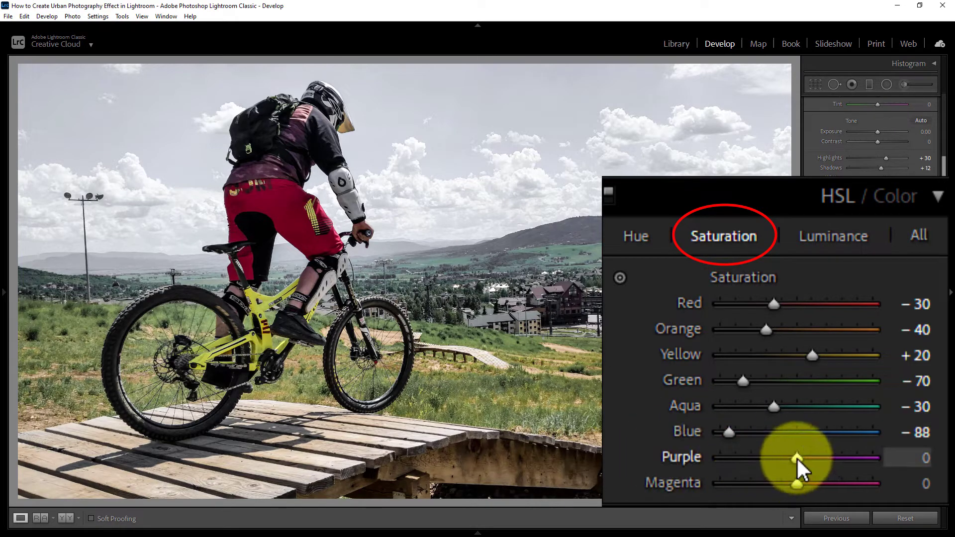
{"action": "left_click_drag", "start_coordinate": [796, 457], "coordinate": [723, 449]}
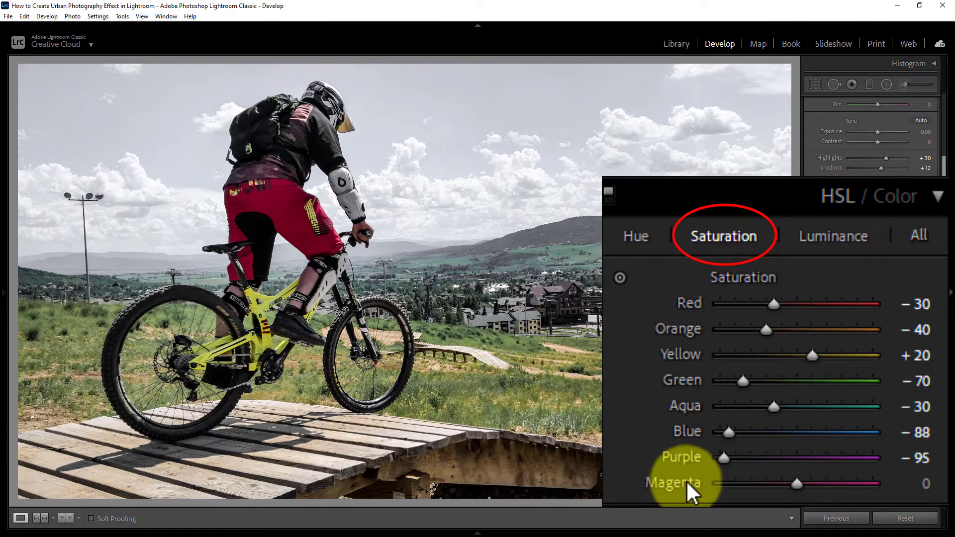
{"action": "left_click_drag", "start_coordinate": [796, 485], "coordinate": [723, 485]}
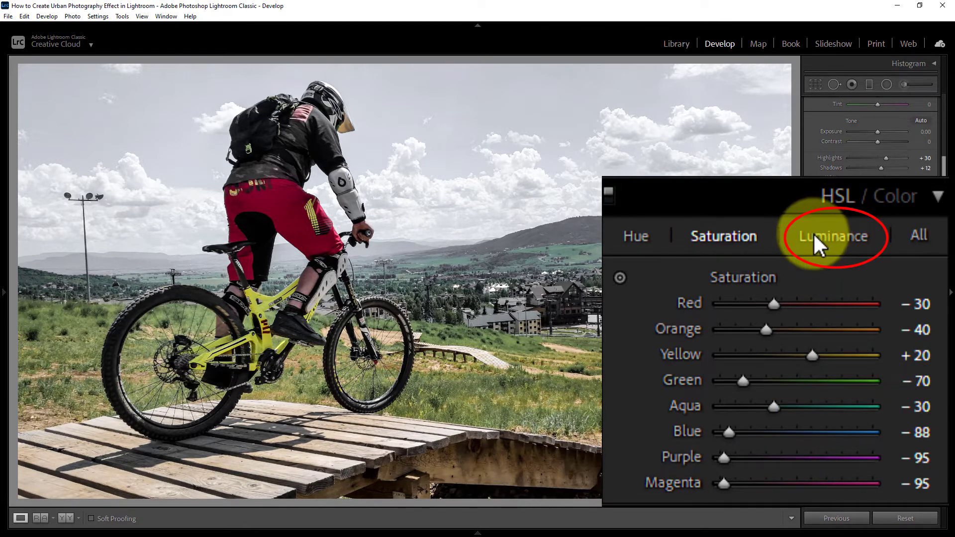
Step: Raise the HSL luminance of Red to +70, Orange to +45 and Aqua to +90
{"action": "left_click", "coordinate": [842, 233]}
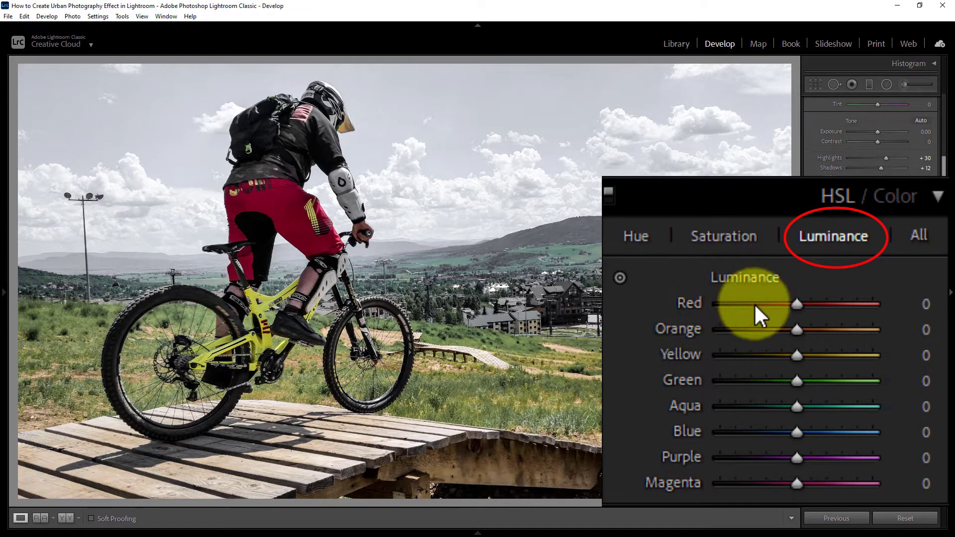
{"action": "left_click", "coordinate": [795, 305]}
{"action": "left_click_drag", "start_coordinate": [794, 306], "coordinate": [849, 308]}
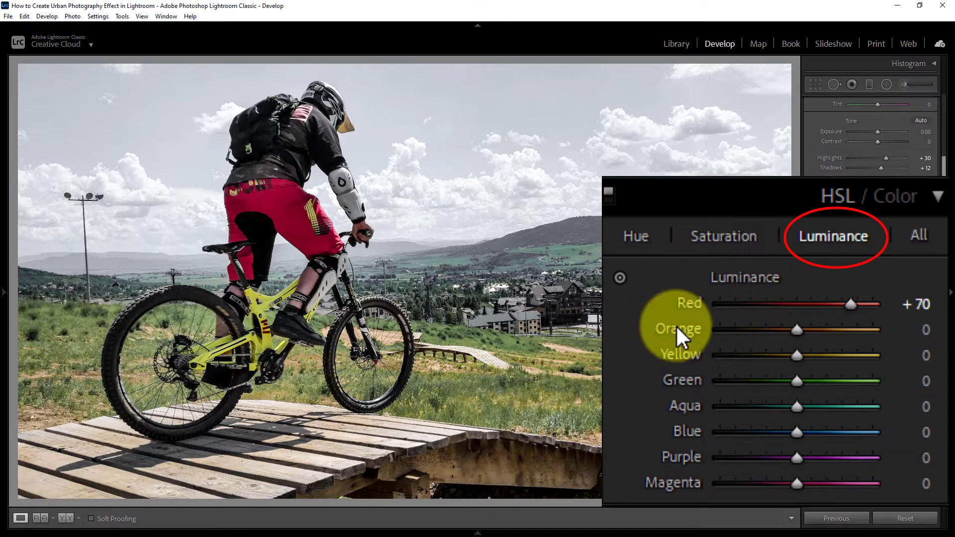
{"action": "left_click_drag", "start_coordinate": [798, 329], "coordinate": [835, 332]}
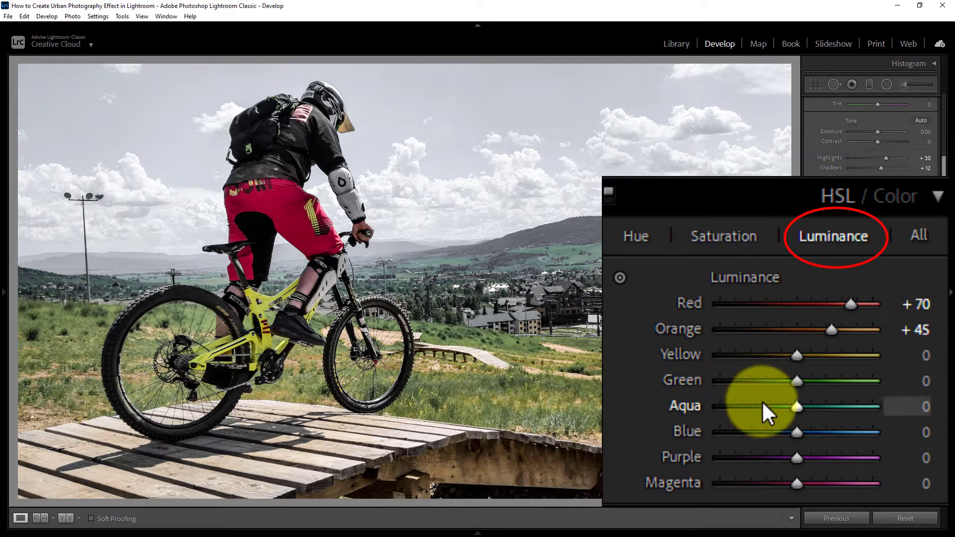
{"action": "left_click_drag", "start_coordinate": [796, 407], "coordinate": [866, 409]}
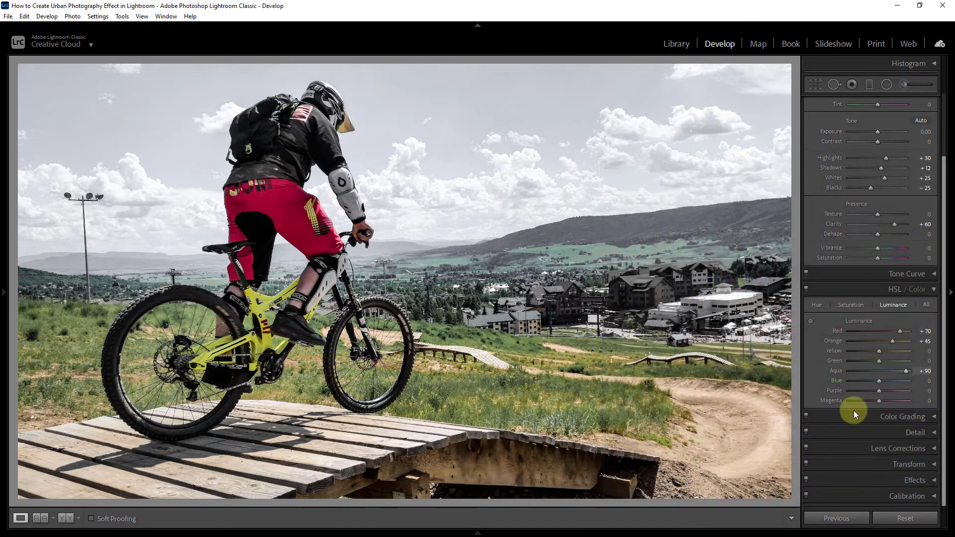
Step: Darken the photo's edges with a Highlight Priority post-crop vignette, setting its Amount to −25
{"action": "left_click", "coordinate": [930, 480]}
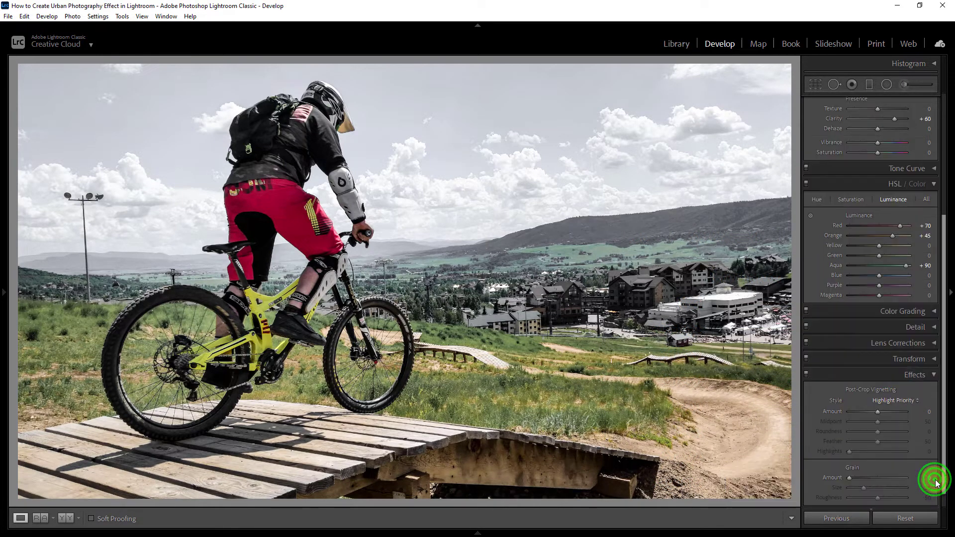
{"action": "left_click_drag", "start_coordinate": [940, 411], "coordinate": [947, 466]}
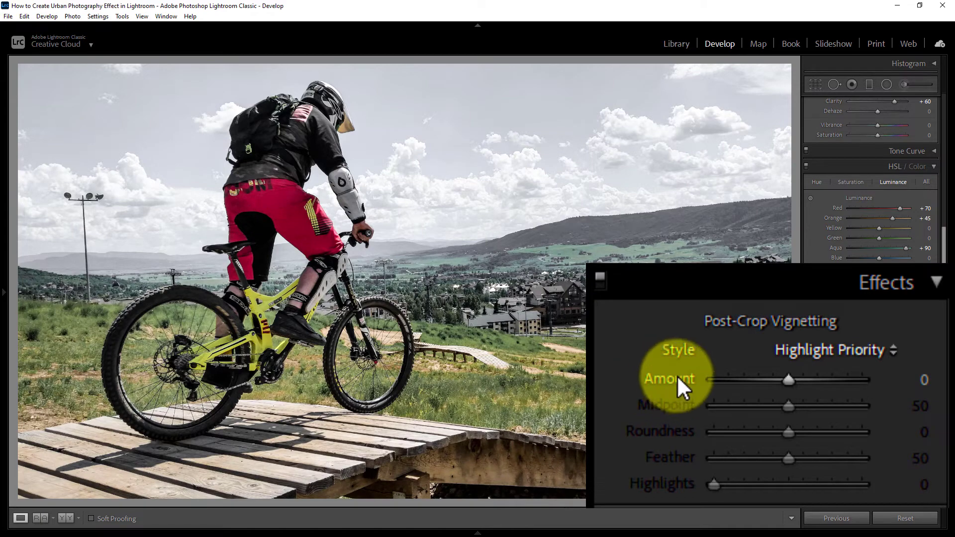
{"action": "left_click_drag", "start_coordinate": [786, 380], "coordinate": [769, 381]}
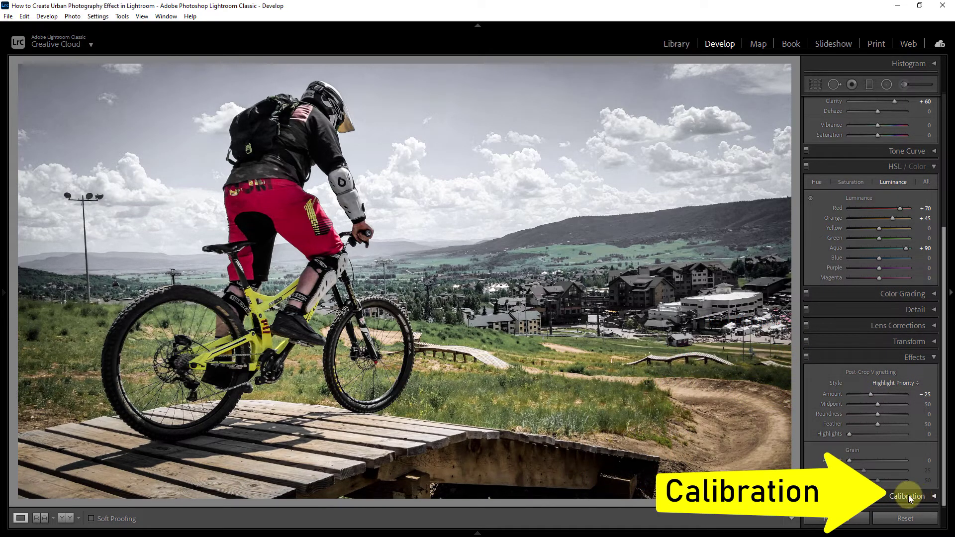
Step: Calibrate the colors with Shadows Tint −70, Red Primary Hue +96 and Saturation −32, and Blue Primary Hue −98
{"action": "left_click", "coordinate": [935, 497]}
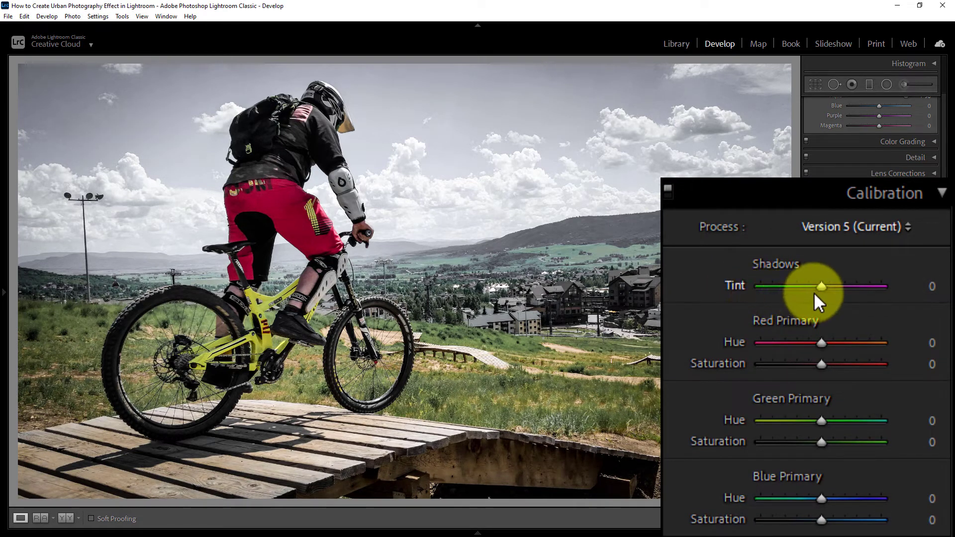
{"action": "left_click_drag", "start_coordinate": [823, 288], "coordinate": [777, 294]}
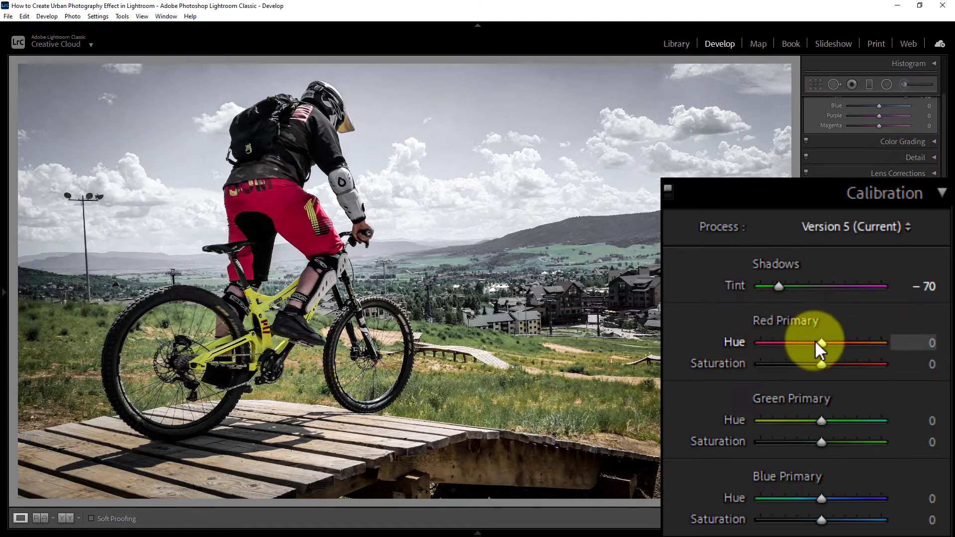
{"action": "left_click_drag", "start_coordinate": [819, 343], "coordinate": [877, 343]}
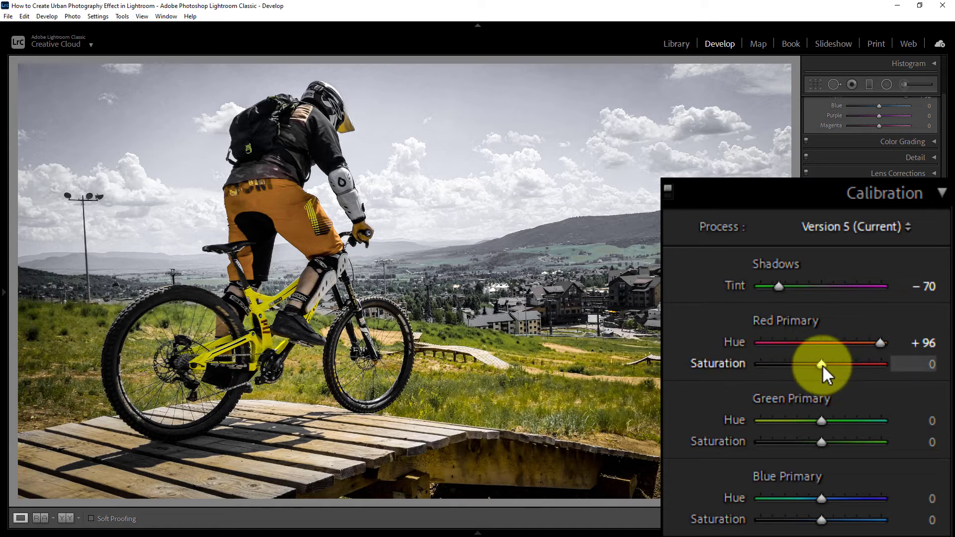
{"action": "left_click_drag", "start_coordinate": [822, 365], "coordinate": [802, 364]}
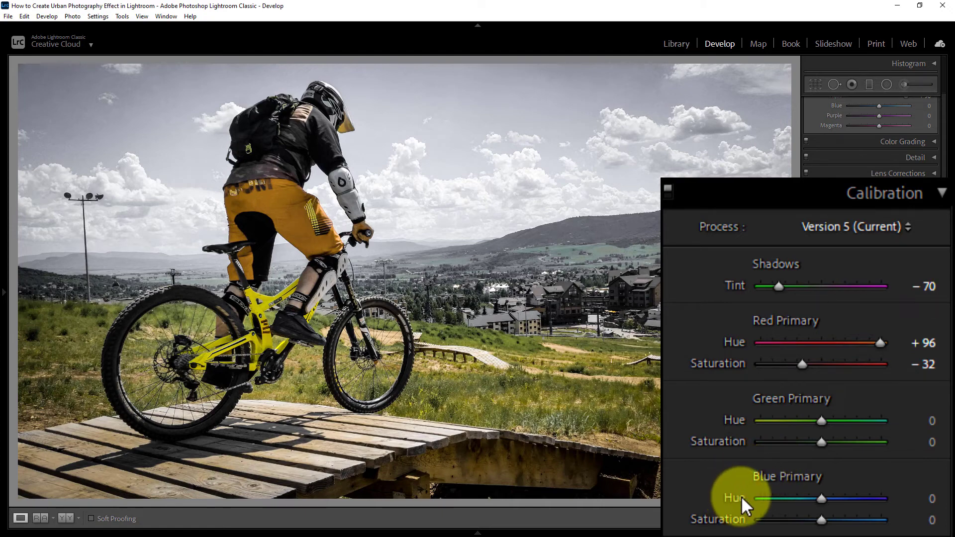
{"action": "left_click", "coordinate": [820, 499]}
{"action": "left_click_drag", "start_coordinate": [819, 499], "coordinate": [761, 497]}
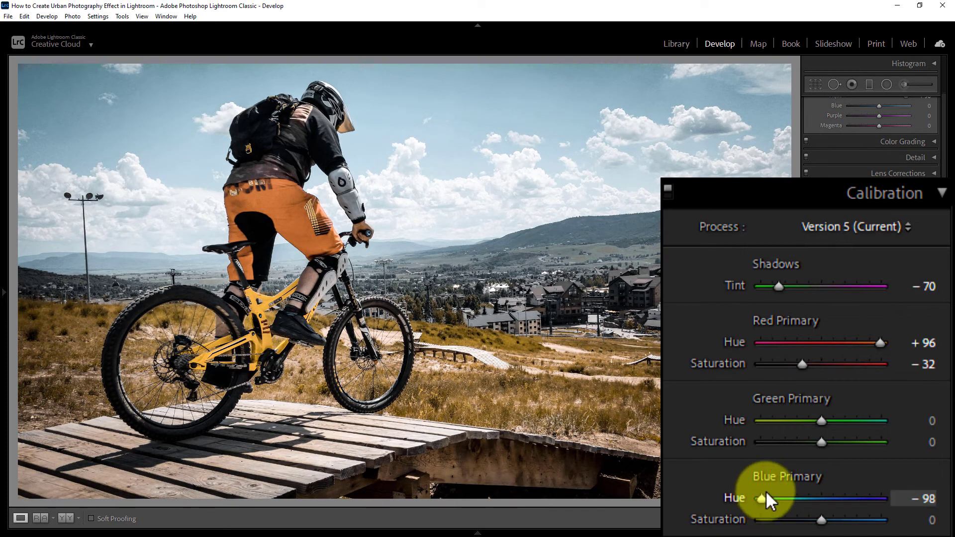